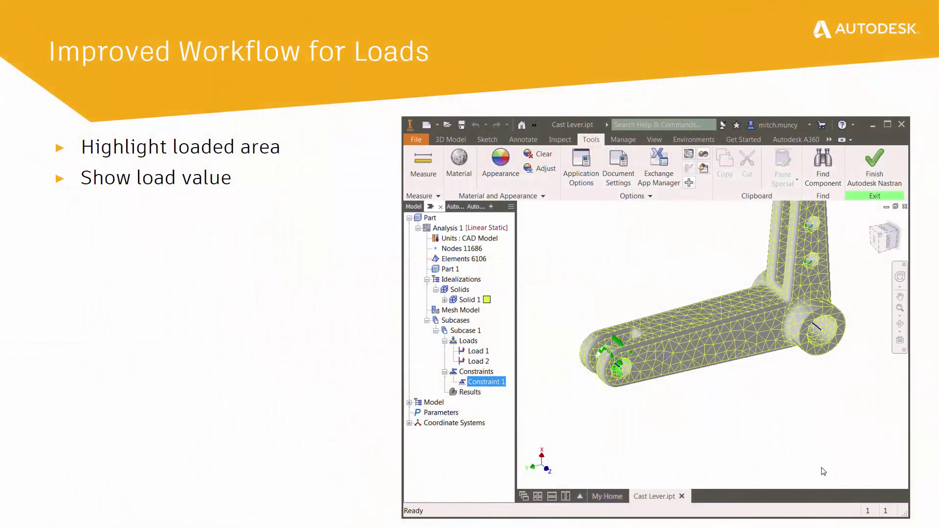
Step: Alternate between Load 1 (Fx 100 N) and Load 2 (-100 N) to compare their loaded areas, then show Constraint 1
{"action": "left_click", "coordinate": [481, 353]}
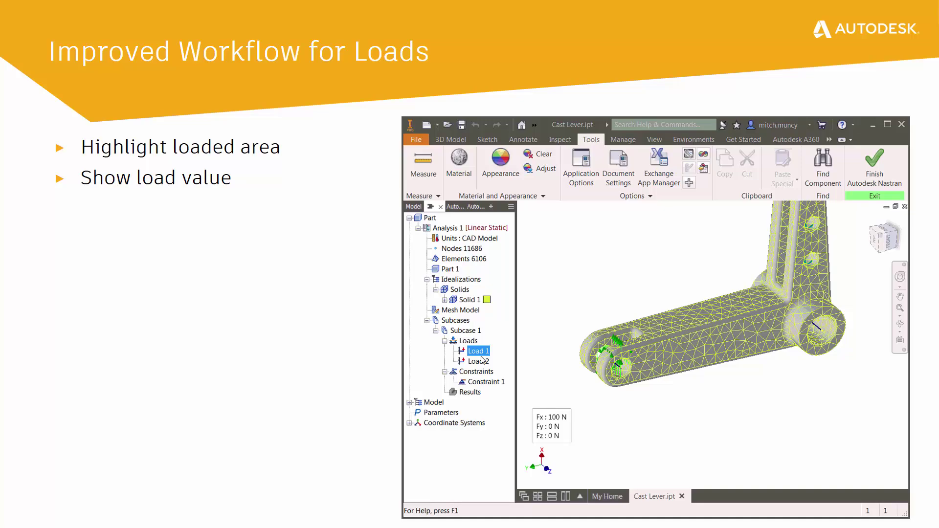
{"action": "left_click", "coordinate": [481, 362]}
{"action": "left_click", "coordinate": [479, 352]}
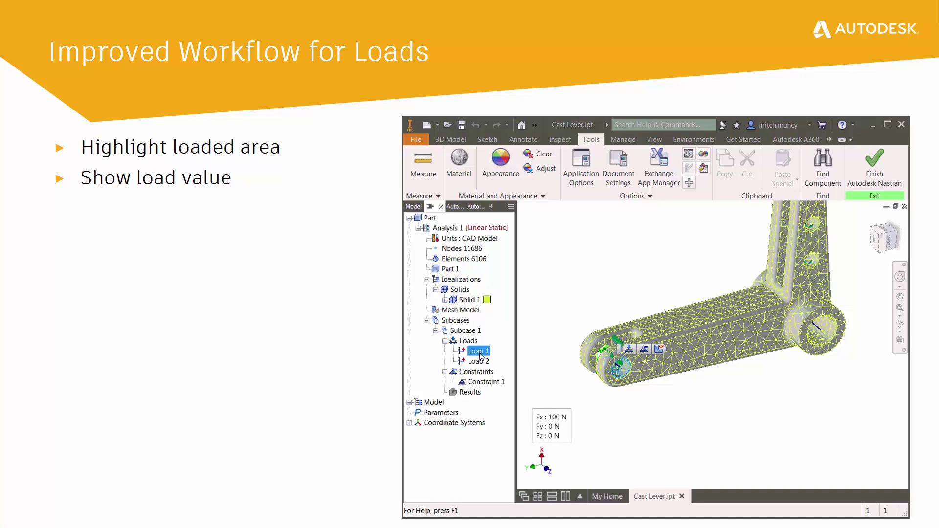
{"action": "left_click", "coordinate": [481, 362]}
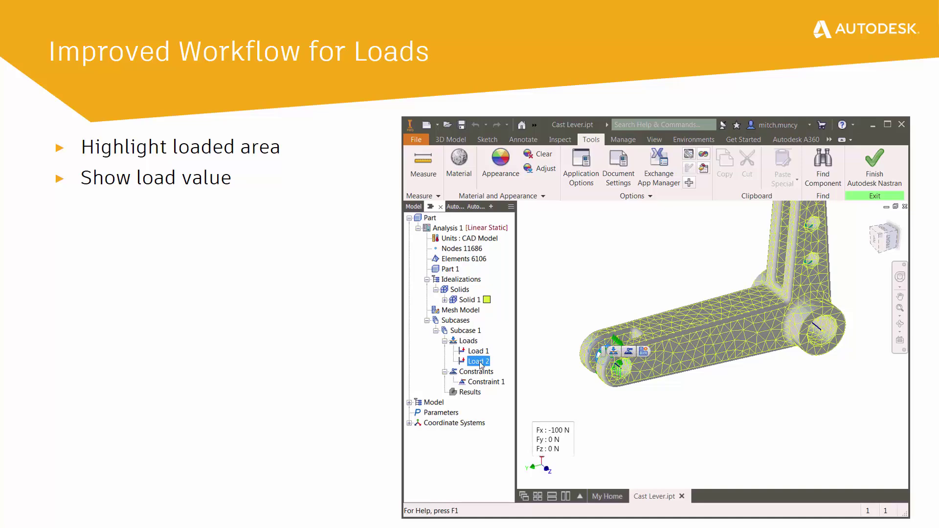
{"action": "left_click", "coordinate": [479, 352]}
{"action": "left_click", "coordinate": [481, 362]}
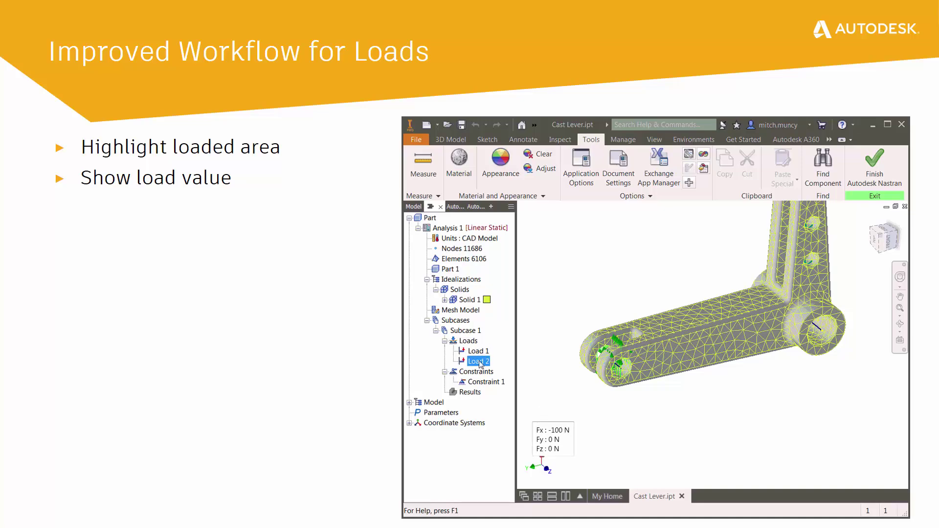
{"action": "left_click", "coordinate": [480, 352]}
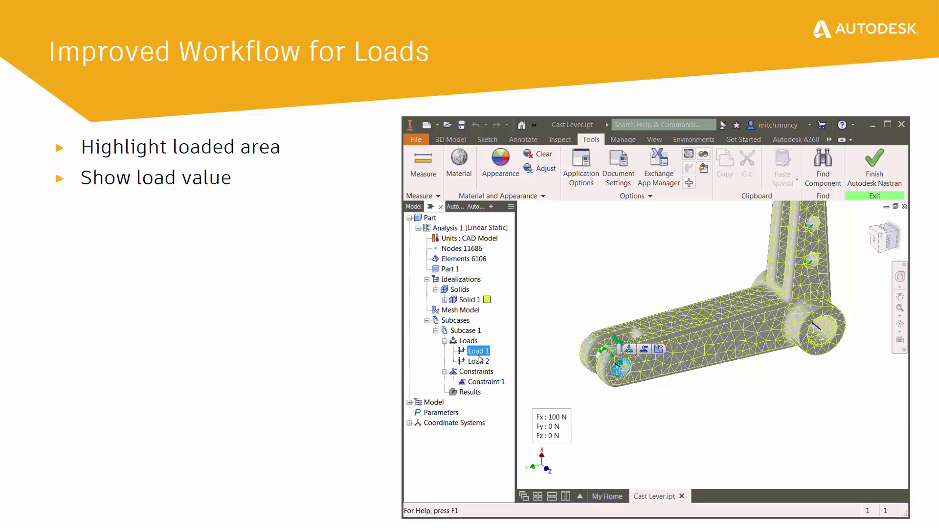
{"action": "left_click", "coordinate": [484, 382]}
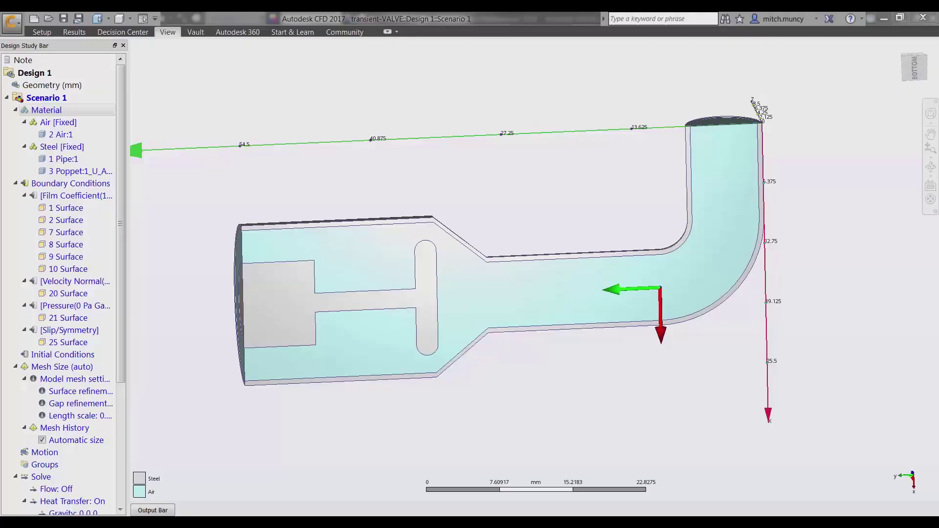
Step: Orbit the valve to an oblique 3-D view and display its Global Temperature contour
{"action": "middle_click_drag", "start_coordinate": [614, 126], "coordinate": [621, 128]}
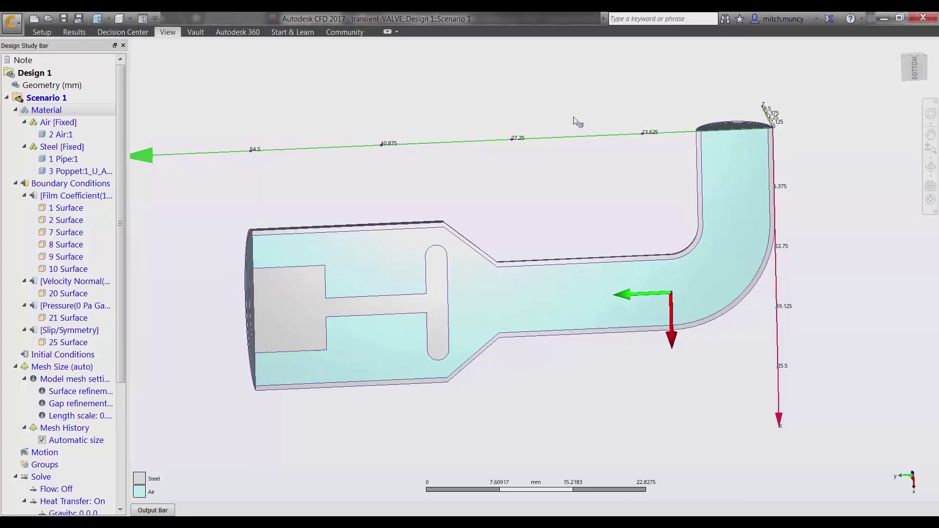
{"action": "middle_click_drag", "start_coordinate": [550, 117], "coordinate": [566, 132], "text": "shift"}
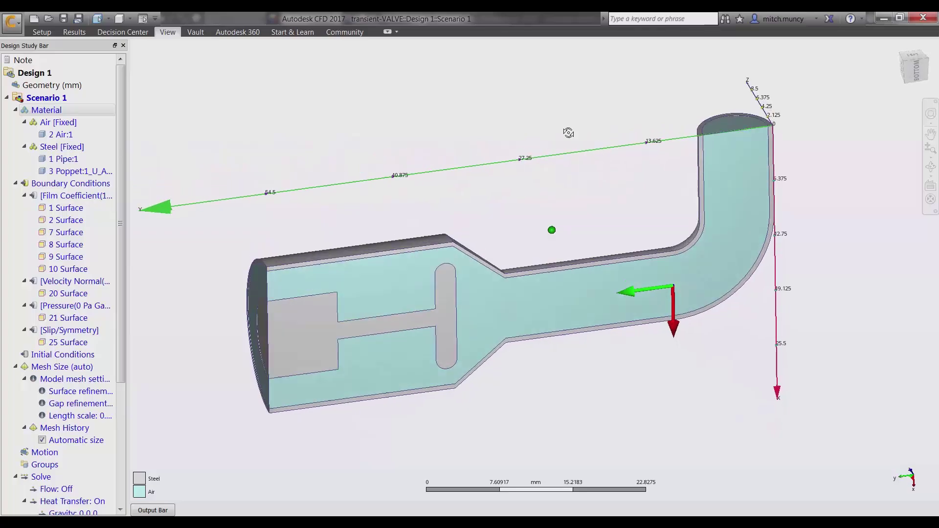
{"action": "left_click", "coordinate": [74, 32]}
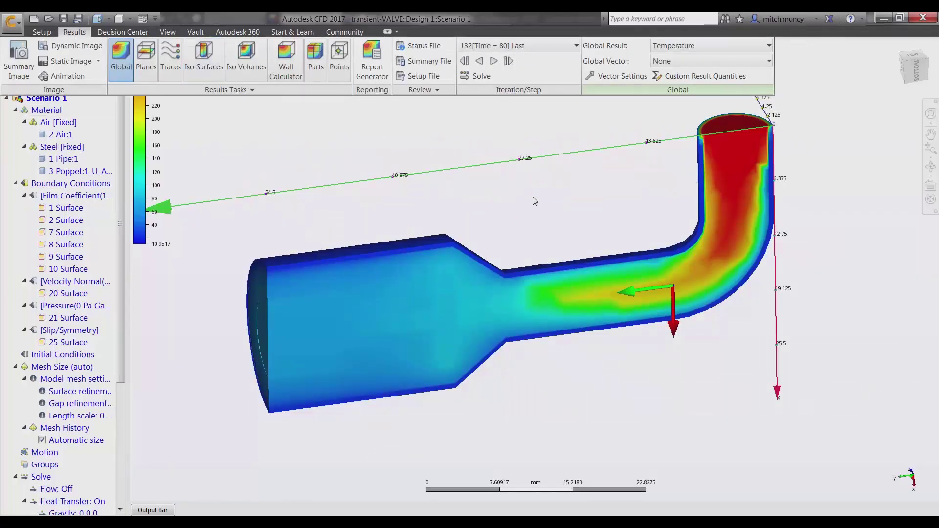
{"action": "middle_click_drag", "start_coordinate": [555, 208], "coordinate": [573, 195], "text": "shift"}
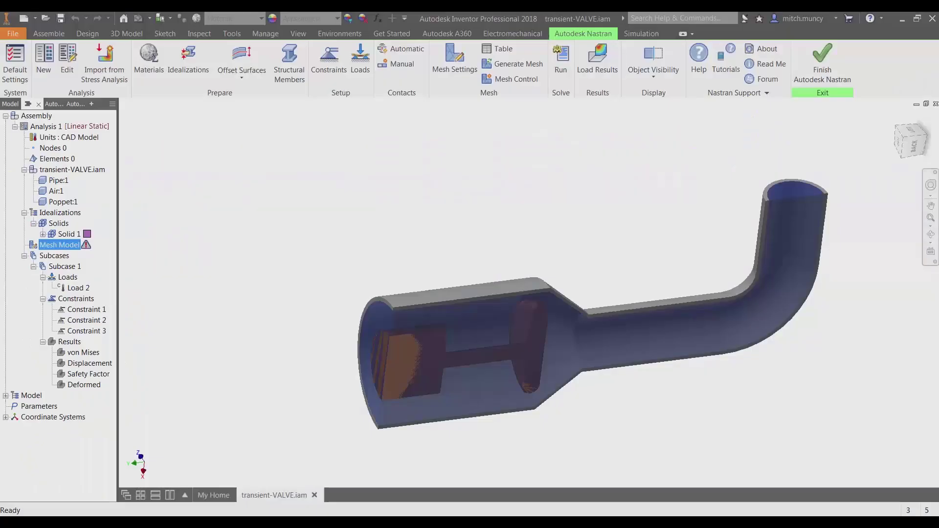
Step: Hide the Air:1 and Poppet:1 bodies, leaving the Solids idealization selected
{"action": "left_click", "coordinate": [56, 191]}
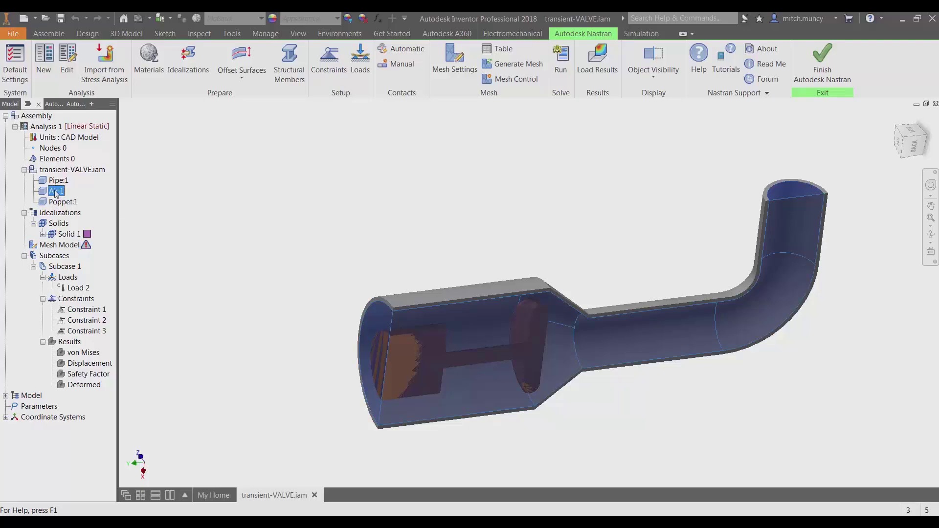
{"action": "right_click", "coordinate": [56, 191]}
{"action": "left_click", "coordinate": [66, 198]}
{"action": "right_click", "coordinate": [54, 202]}
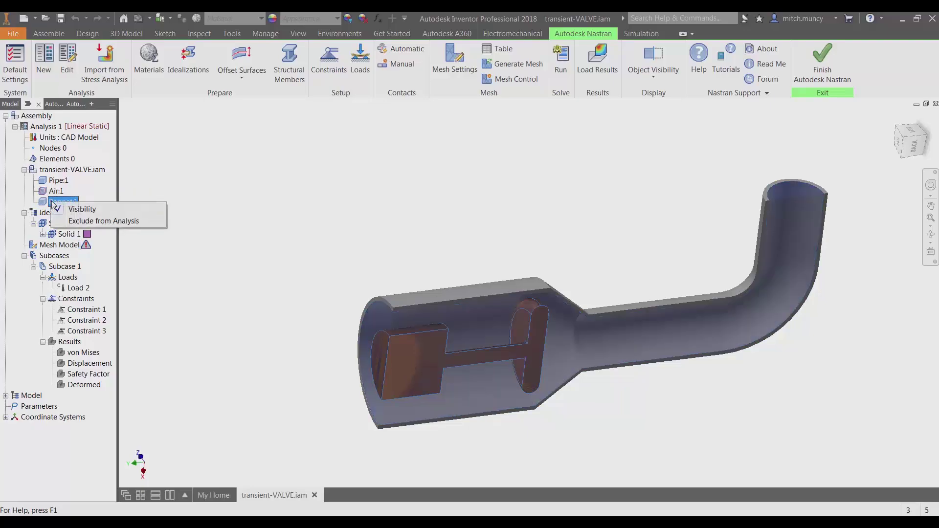
{"action": "left_click", "coordinate": [83, 209]}
{"action": "left_click", "coordinate": [64, 224]}
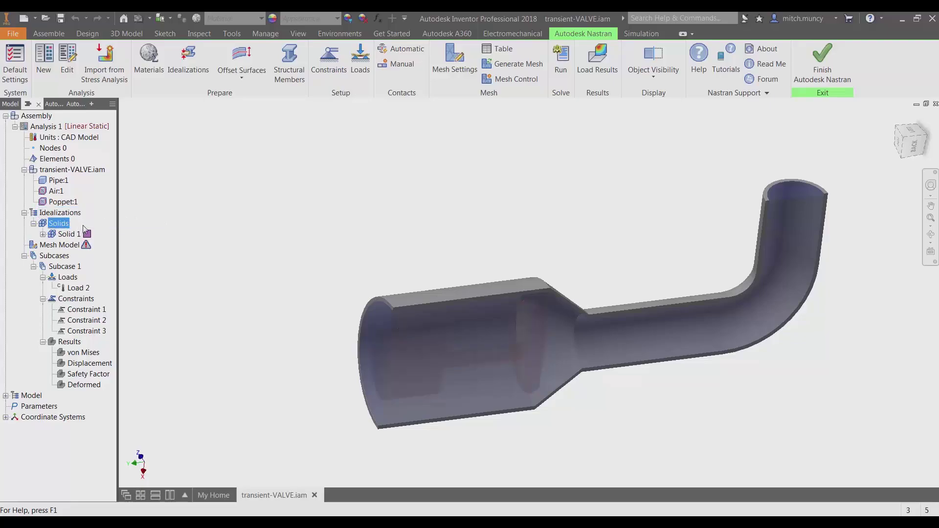
Step: Edit Load 2 to use the s100 CFD result set with TEMPERATURE as the nodal load
{"action": "left_click", "coordinate": [78, 287]}
{"action": "right_click", "coordinate": [73, 288]}
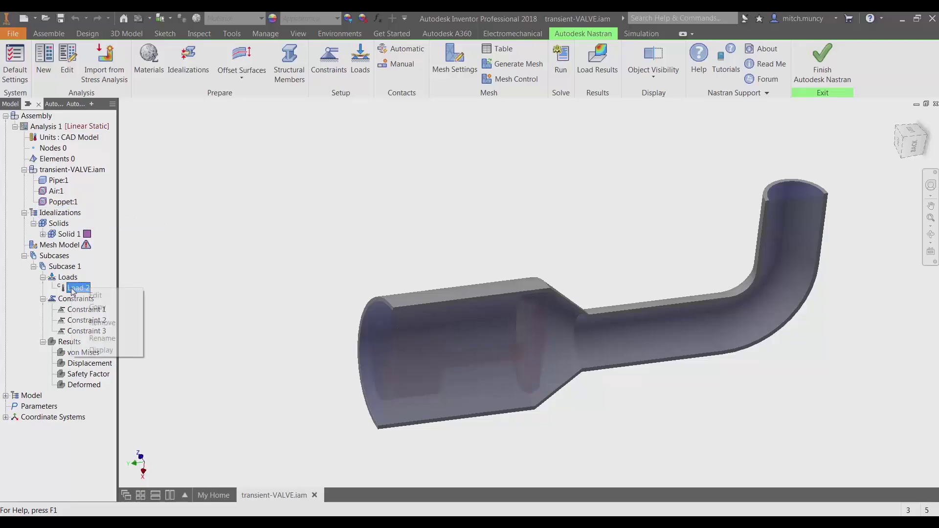
{"action": "left_click", "coordinate": [87, 299]}
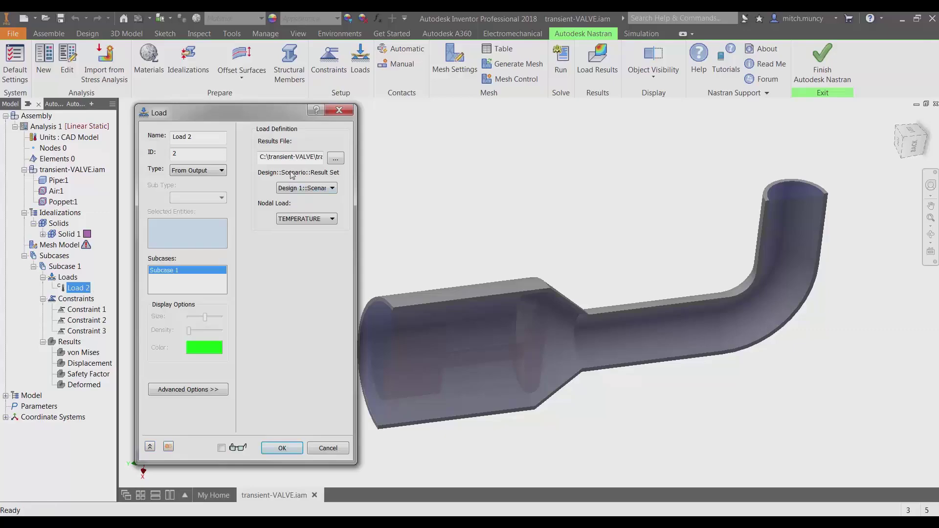
{"action": "left_click", "coordinate": [333, 188]}
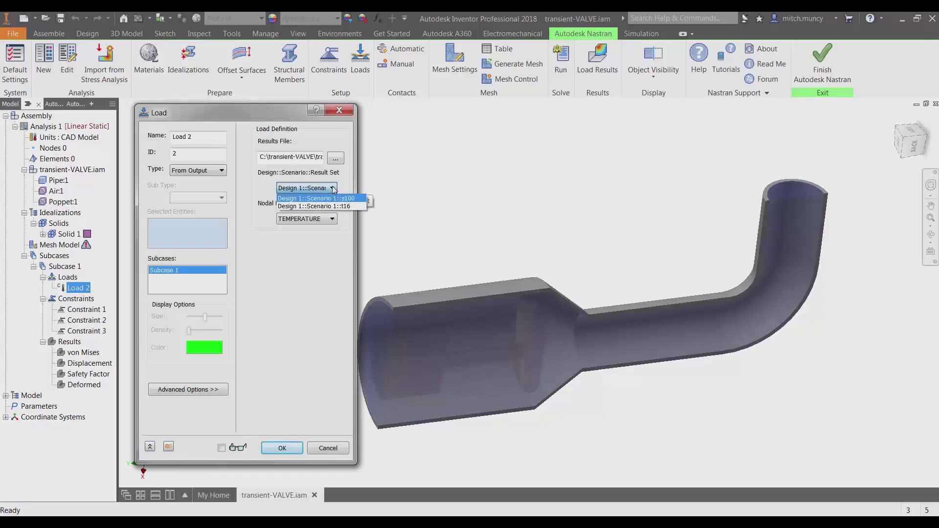
{"action": "left_click", "coordinate": [333, 199]}
{"action": "left_click", "coordinate": [332, 219]}
{"action": "left_click", "coordinate": [329, 225]}
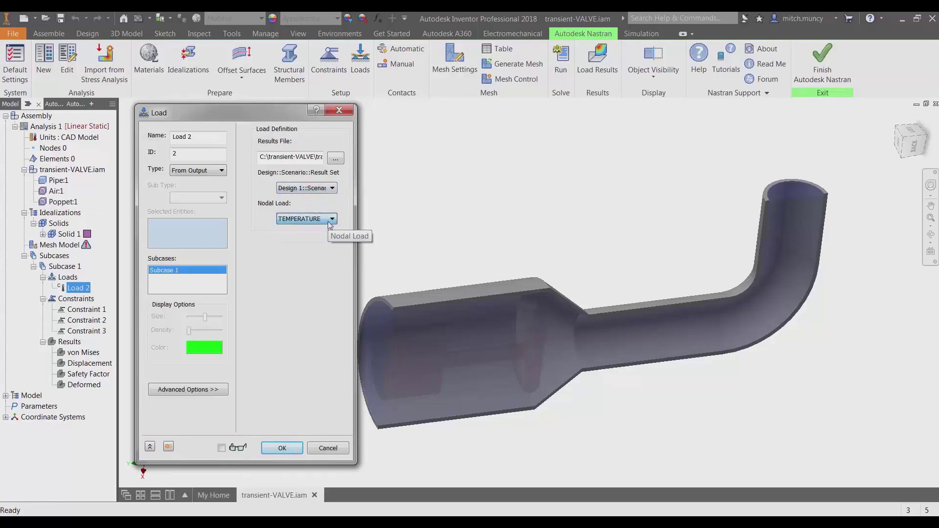
{"action": "left_click", "coordinate": [316, 449]}
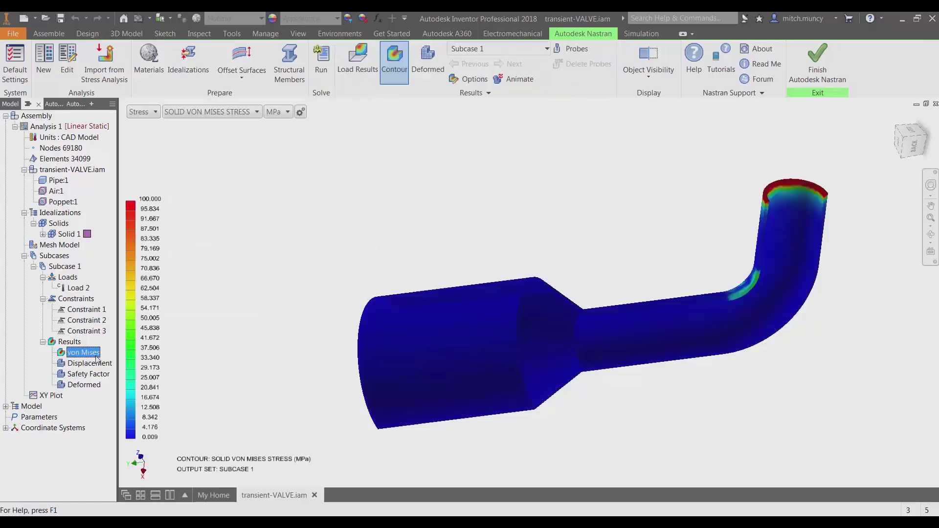
Step: Freely orbit the valve's von Mises stress result
{"action": "middle_click_drag", "start_coordinate": [419, 254], "coordinate": [391, 251], "text": "shift"}
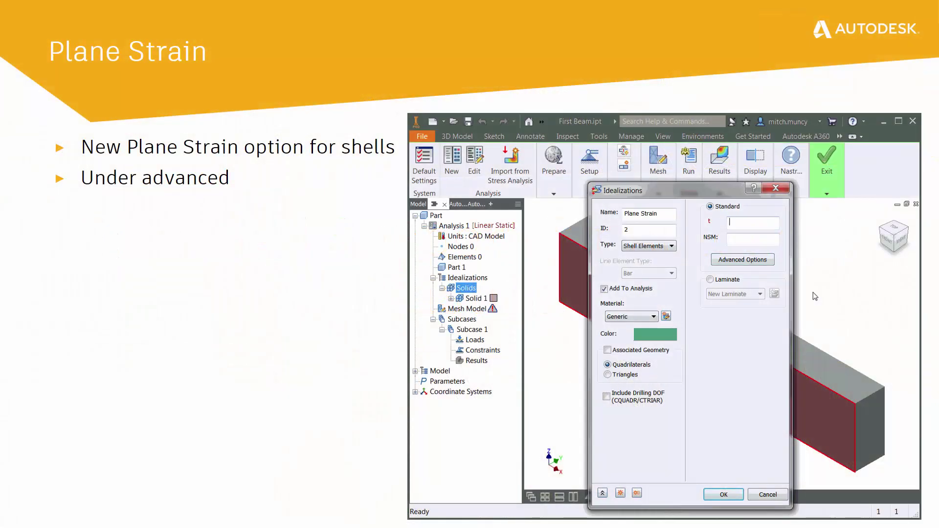
Step: Enable Use Plane Strain Element Type in the shell idealization's Advanced Options
{"action": "left_click", "coordinate": [748, 263]}
{"action": "left_click", "coordinate": [804, 218]}
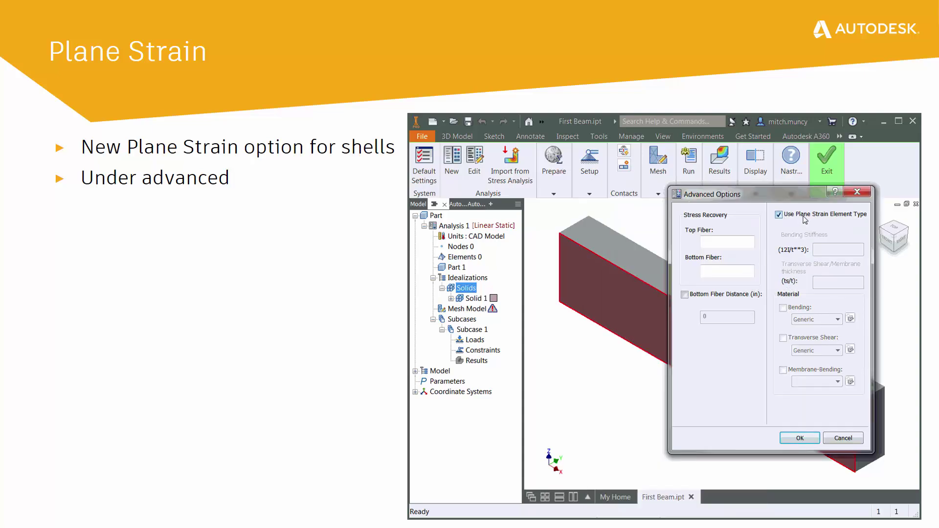
{"action": "left_click", "coordinate": [799, 438]}
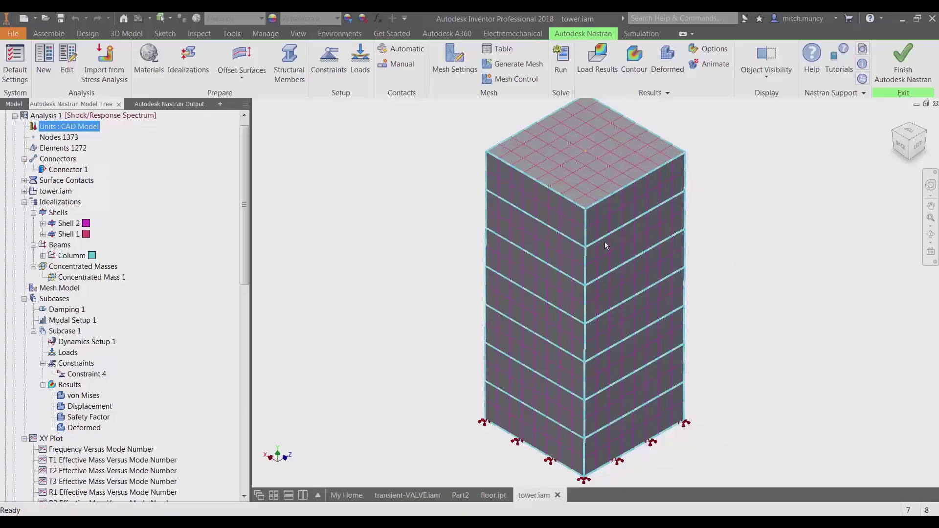
{"action": "left_click_drag", "start_coordinate": [587, 230], "coordinate": [799, 135]}
{"action": "right_click", "coordinate": [49, 116]}
{"action": "left_click", "coordinate": [73, 133]}
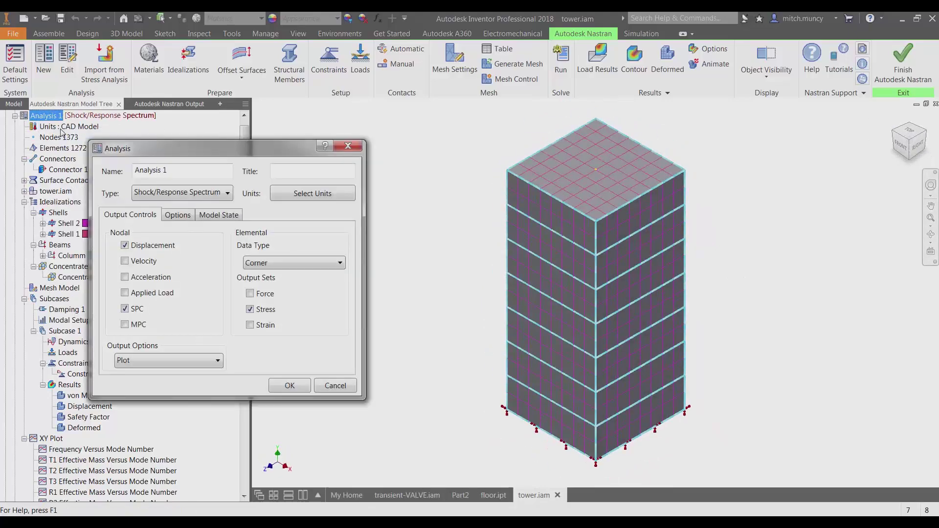
{"action": "left_click", "coordinate": [178, 215]}
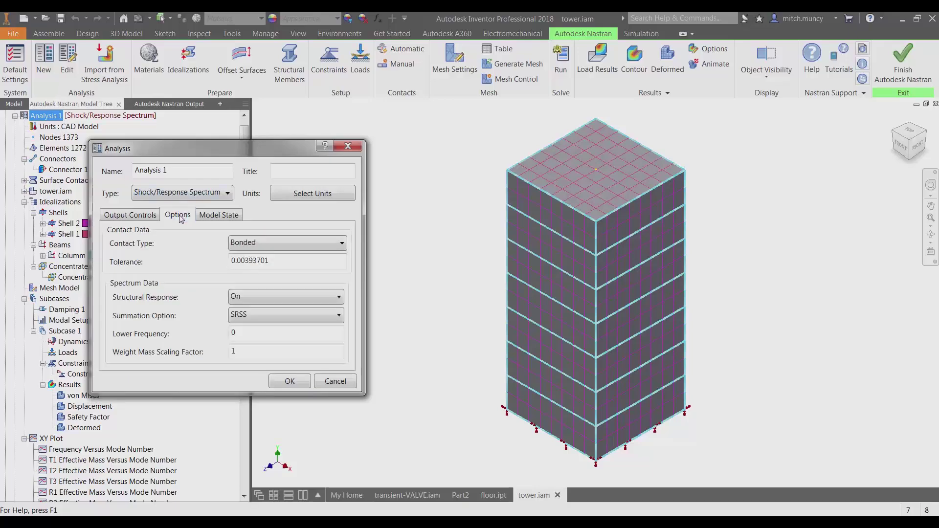
{"action": "left_click", "coordinate": [317, 296]}
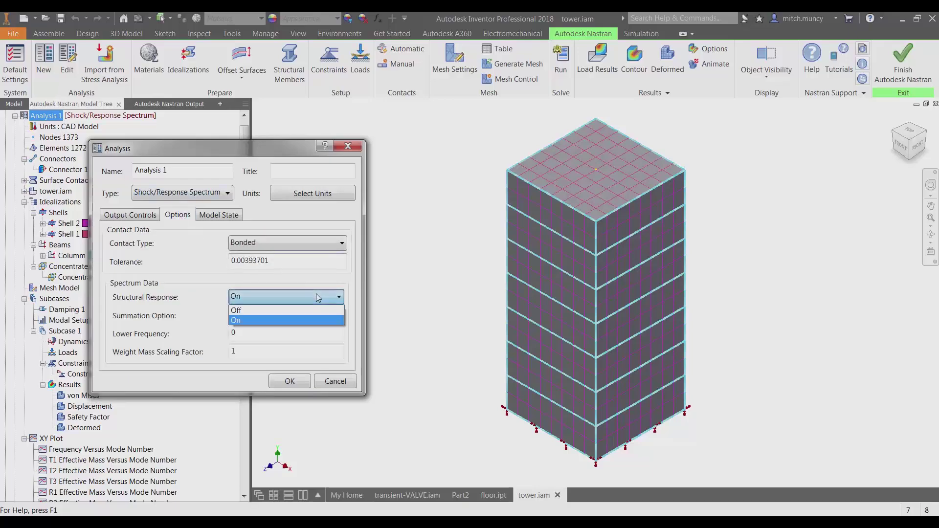
{"action": "left_click", "coordinate": [316, 296]}
{"action": "left_click", "coordinate": [308, 316]}
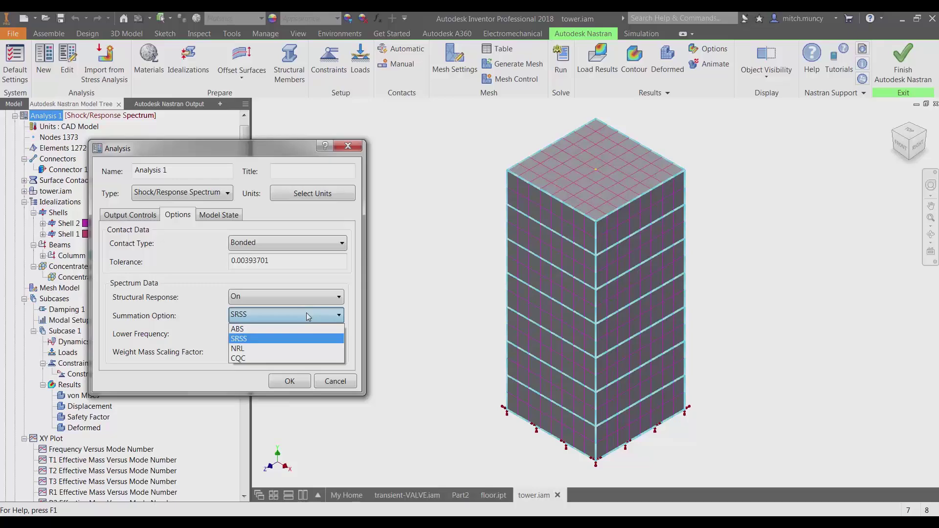
{"action": "left_click", "coordinate": [309, 316]}
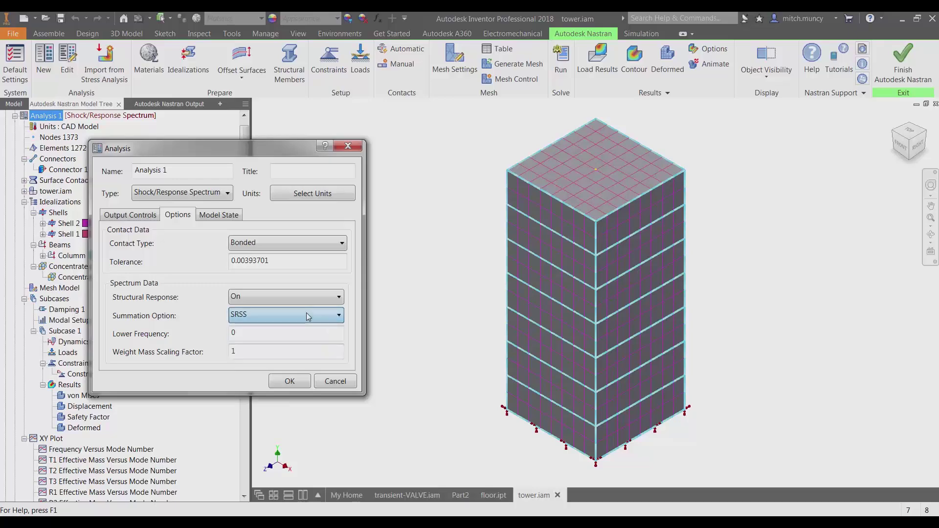
{"action": "left_click", "coordinate": [336, 382]}
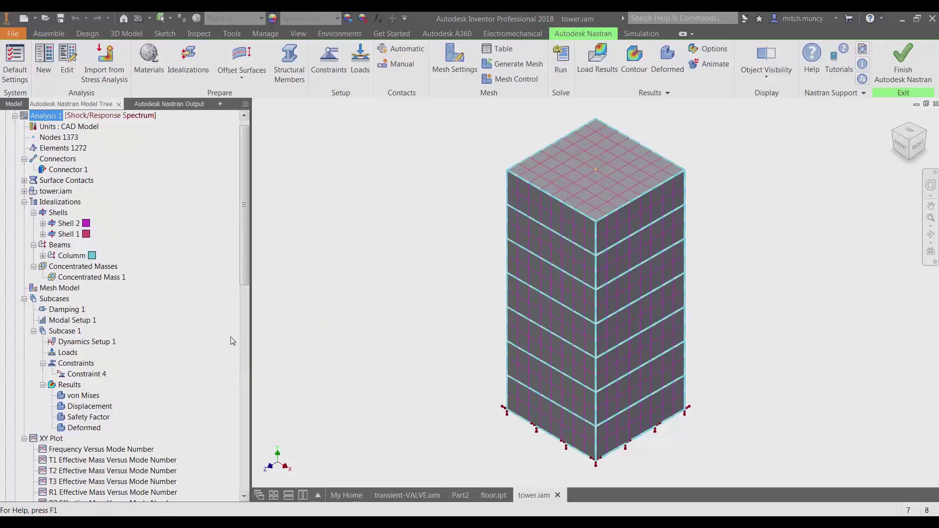
{"action": "left_click", "coordinate": [66, 309]}
Step: Review the Modal Setup 1 and Damping 1 settings without changing them
{"action": "double_click", "coordinate": [72, 320]}
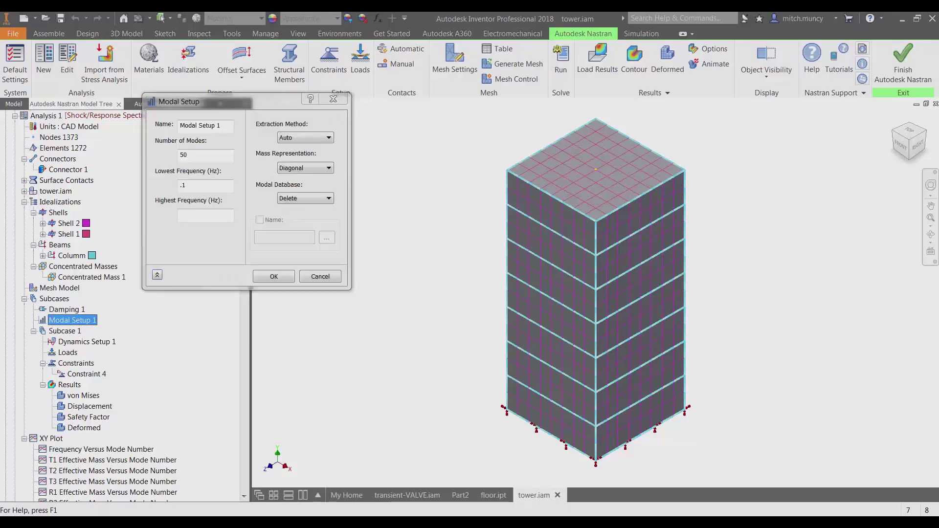
{"action": "left_click", "coordinate": [332, 277]}
{"action": "left_click", "coordinate": [66, 310]}
{"action": "double_click", "coordinate": [67, 311]}
{"action": "left_click", "coordinate": [335, 323]}
Step: Choose Table 1 as Dynamics Setup 1's spectrum table and plot its displacement against frequency
{"action": "left_click", "coordinate": [78, 345]}
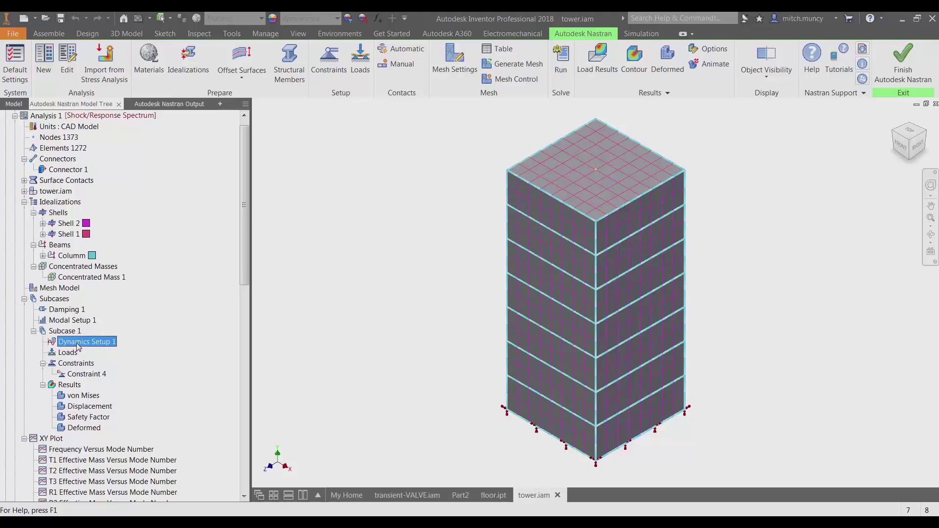
{"action": "double_click", "coordinate": [77, 344]}
{"action": "left_click", "coordinate": [283, 151]}
{"action": "left_click", "coordinate": [284, 168]}
{"action": "left_click", "coordinate": [254, 149]}
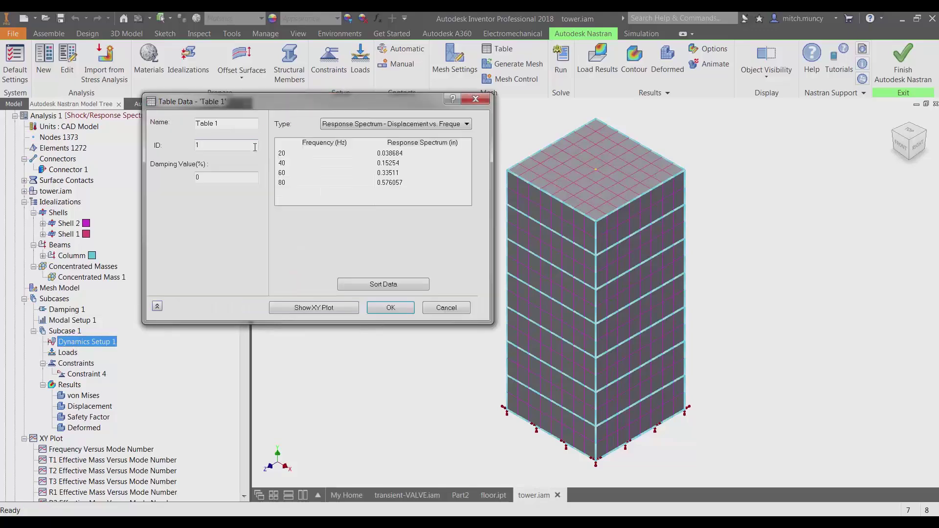
{"action": "left_click", "coordinate": [342, 307]}
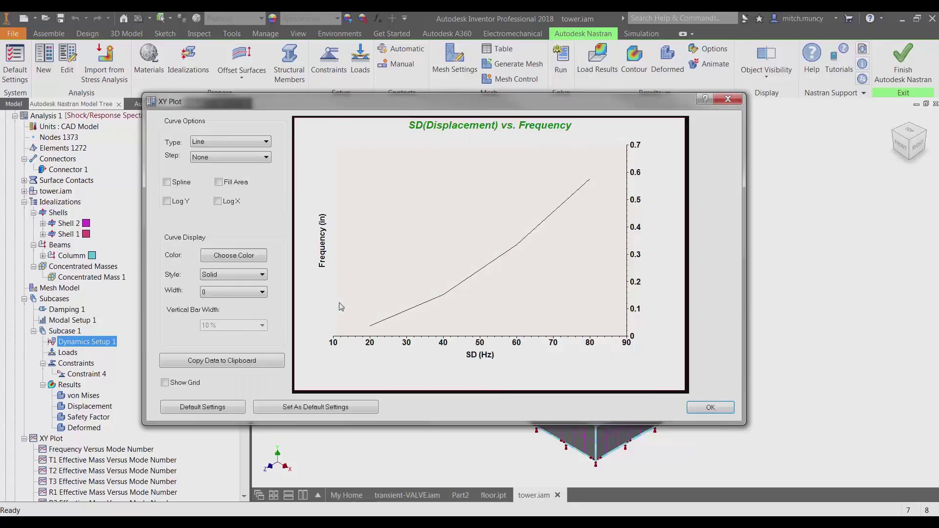
{"action": "left_click", "coordinate": [390, 307]}
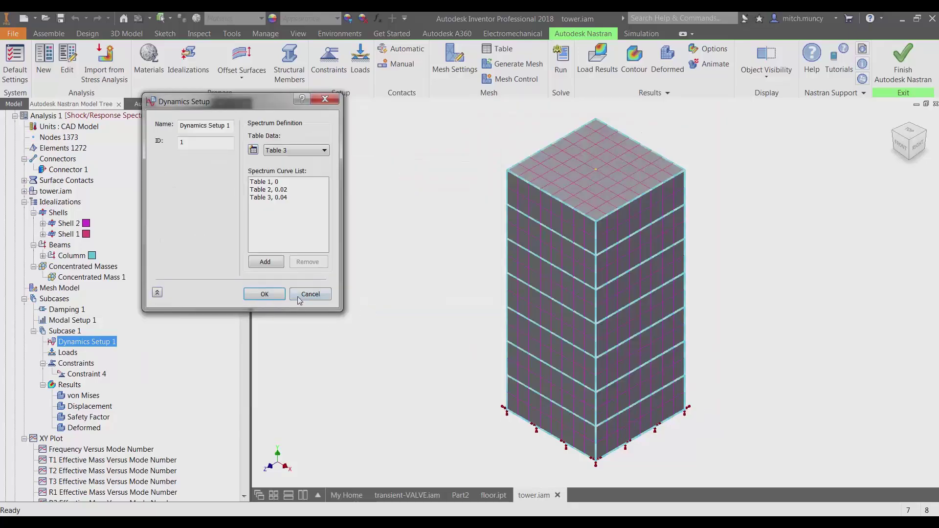
{"action": "left_click", "coordinate": [268, 294]}
Step: Edit Constraint 4, keeping its type as Response Spectrum
{"action": "right_click", "coordinate": [84, 374]}
{"action": "left_click", "coordinate": [101, 380]}
{"action": "left_click", "coordinate": [114, 344]}
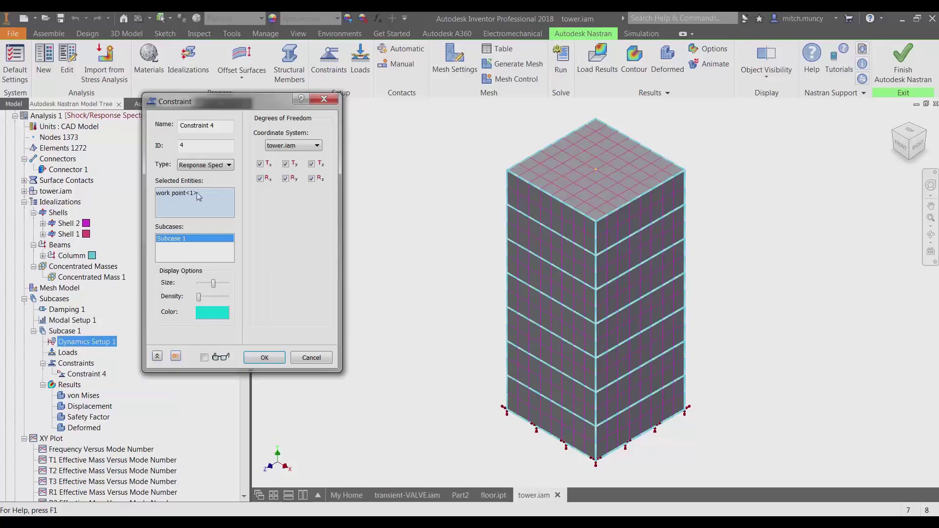
{"action": "left_click", "coordinate": [225, 167]}
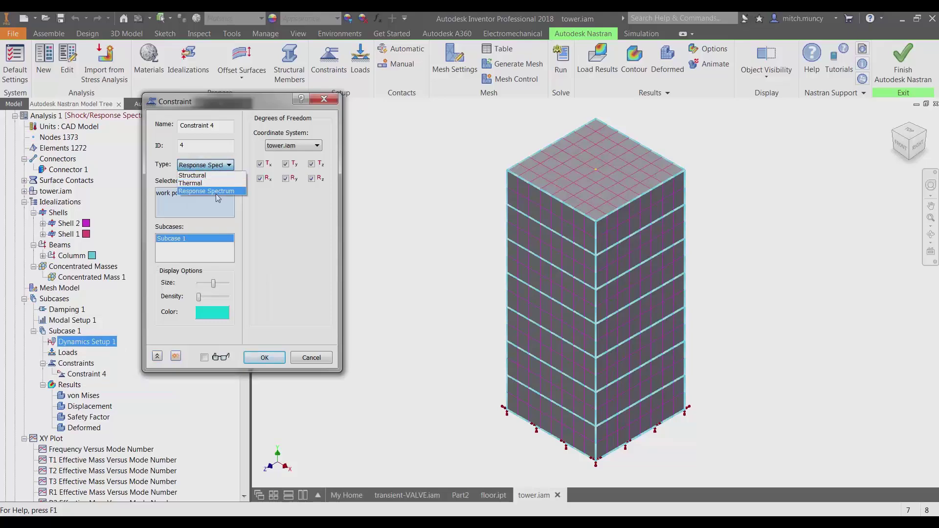
{"action": "left_click", "coordinate": [216, 194]}
{"action": "left_click", "coordinate": [266, 359]}
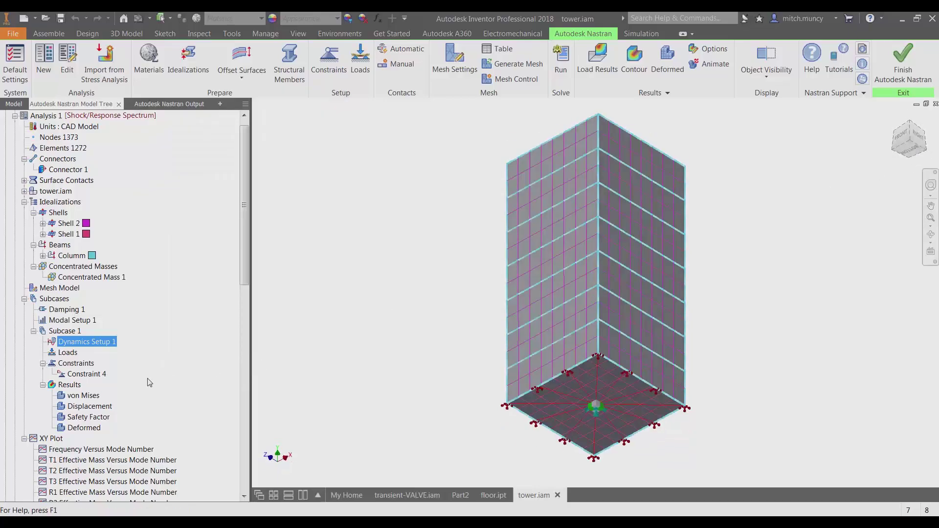
Step: Review the Connector 1 and Concentrated Mass 1 settings, keeping both unchanged
{"action": "left_click", "coordinate": [68, 170]}
{"action": "right_click", "coordinate": [73, 171]}
{"action": "left_click", "coordinate": [80, 178]}
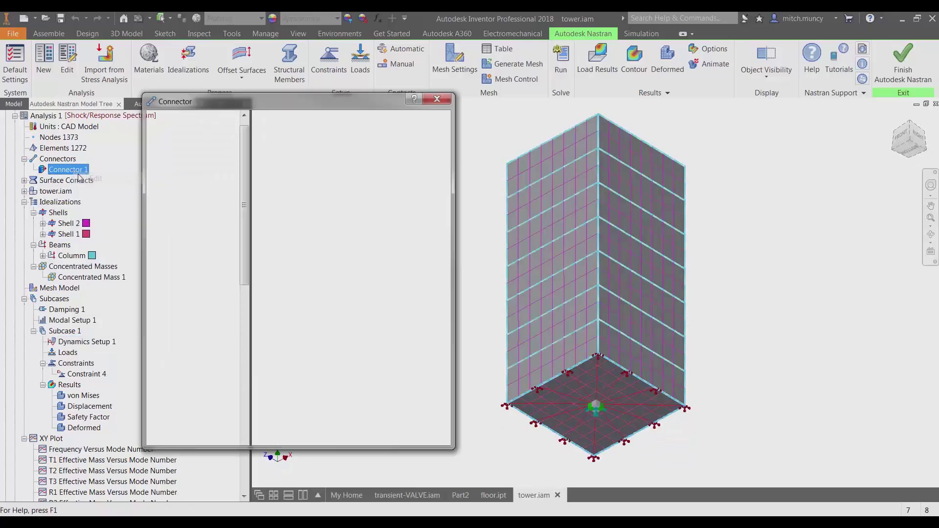
{"action": "left_click", "coordinate": [353, 429]}
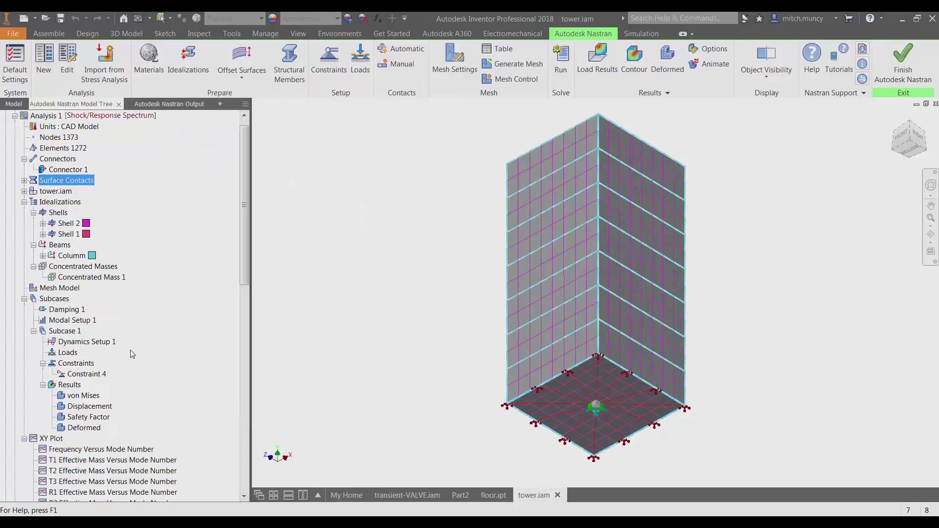
{"action": "right_click", "coordinate": [113, 277]}
{"action": "left_click", "coordinate": [129, 284]}
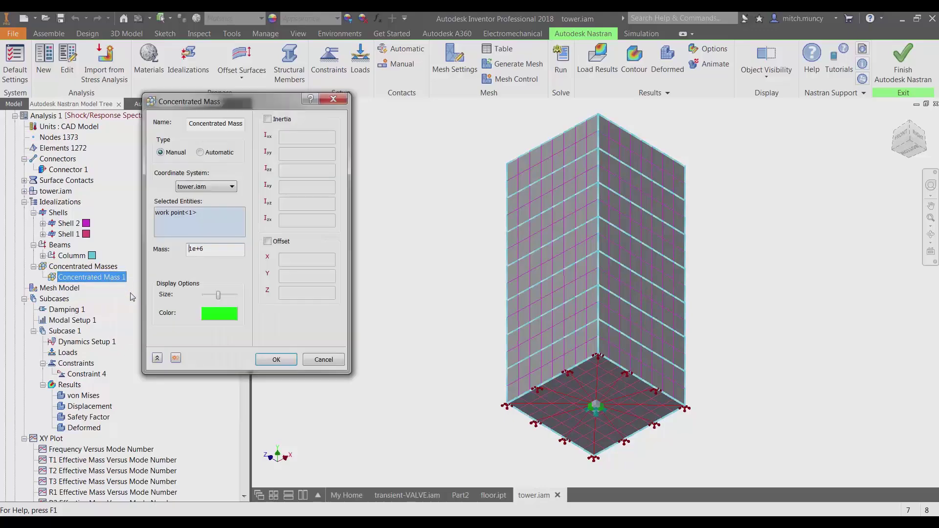
{"action": "left_click", "coordinate": [262, 365]}
Step: Return the tower to its home view, run the solve, and display the Displacement result peaking at 0.7793 in
{"action": "left_click", "coordinate": [892, 124]}
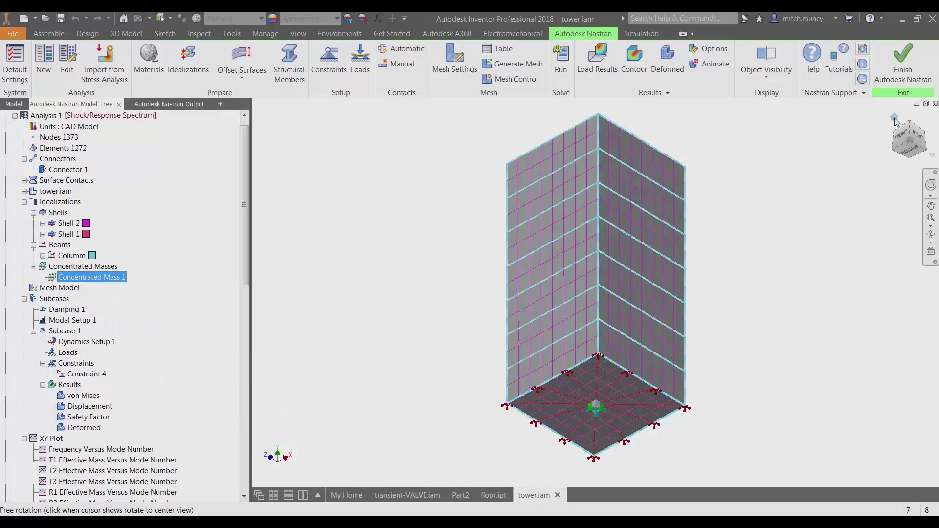
{"action": "left_click", "coordinate": [563, 61]}
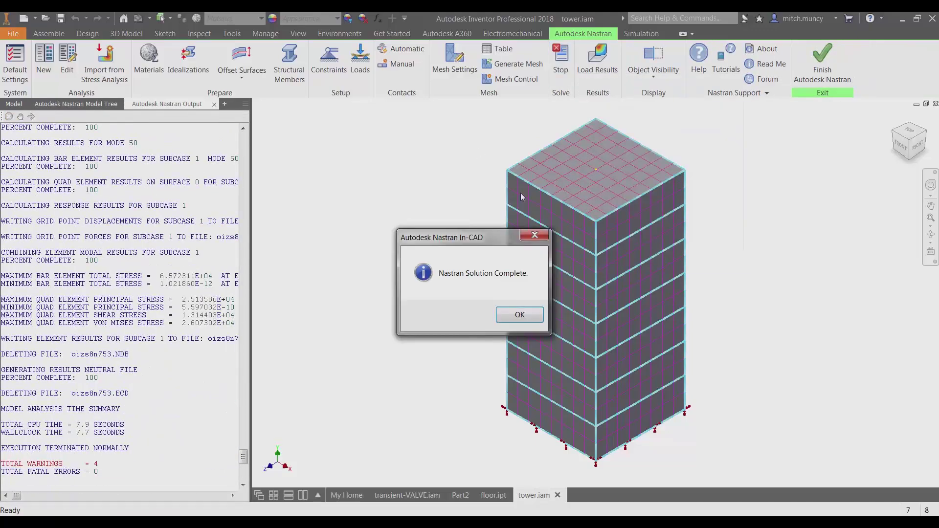
{"action": "left_click", "coordinate": [519, 313]}
{"action": "left_click", "coordinate": [88, 407]}
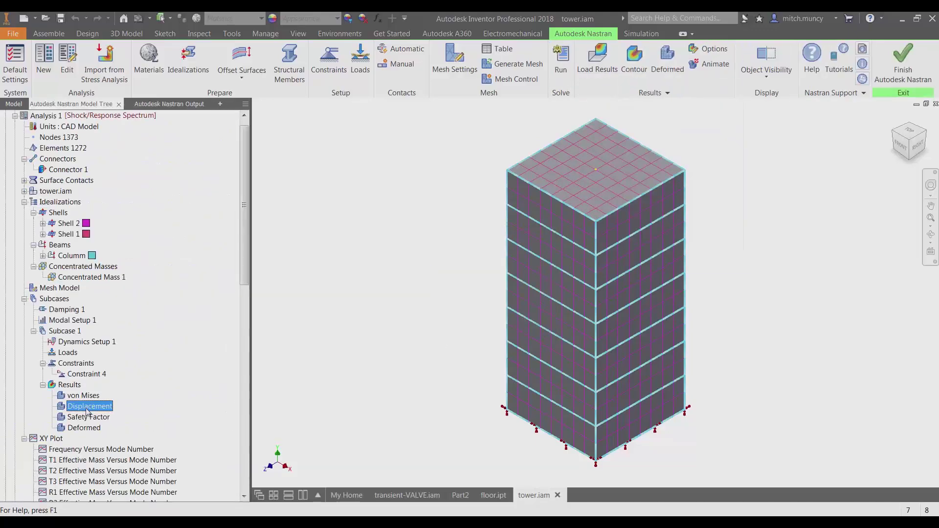
{"action": "left_click", "coordinate": [92, 396]}
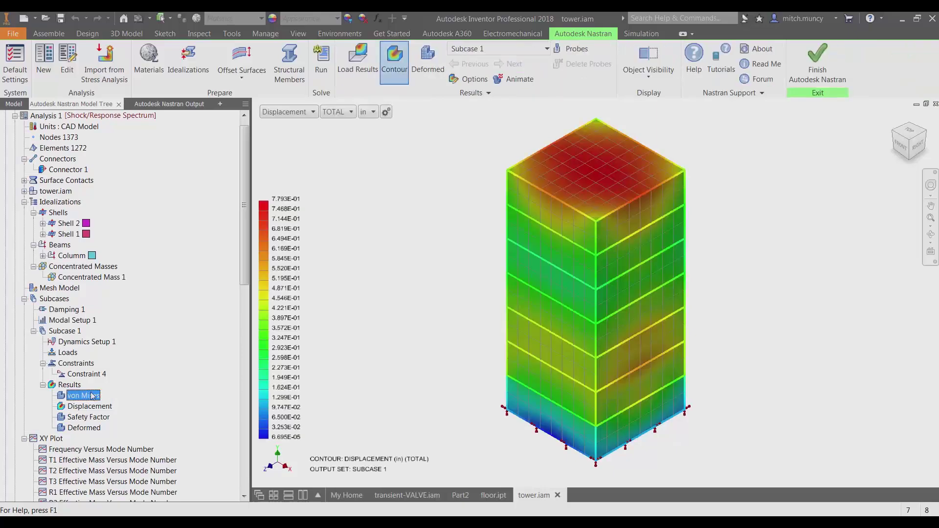